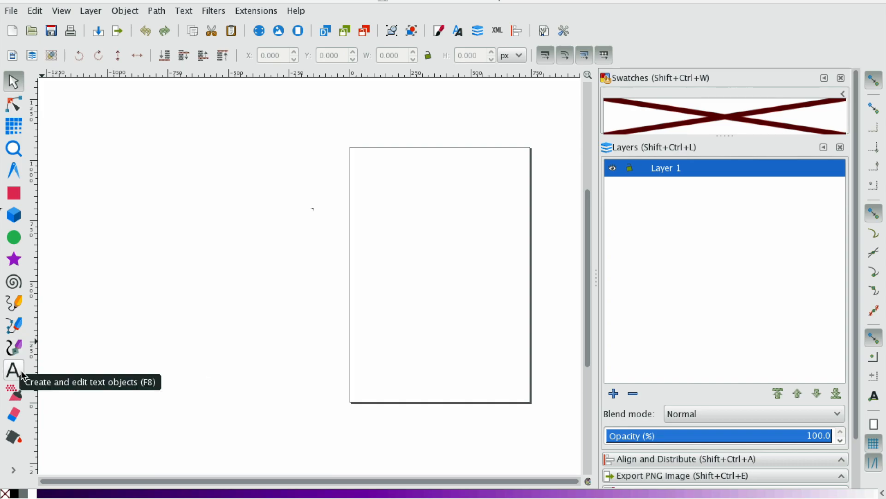
Step: Hide the page border in the document properties and close the dialog
click(12, 11)
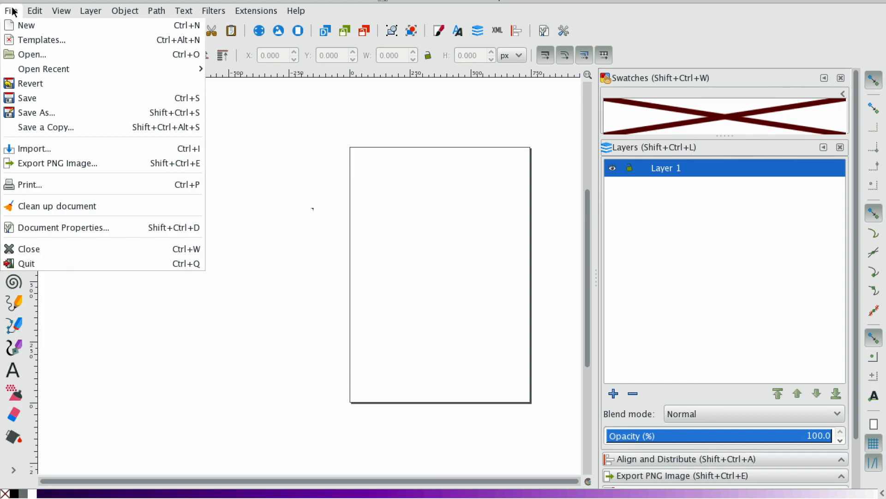
click(90, 228)
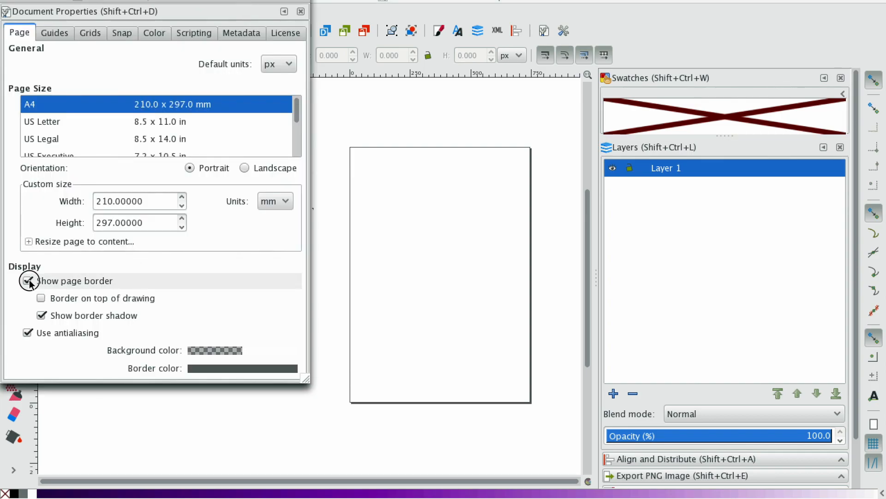
click(28, 281)
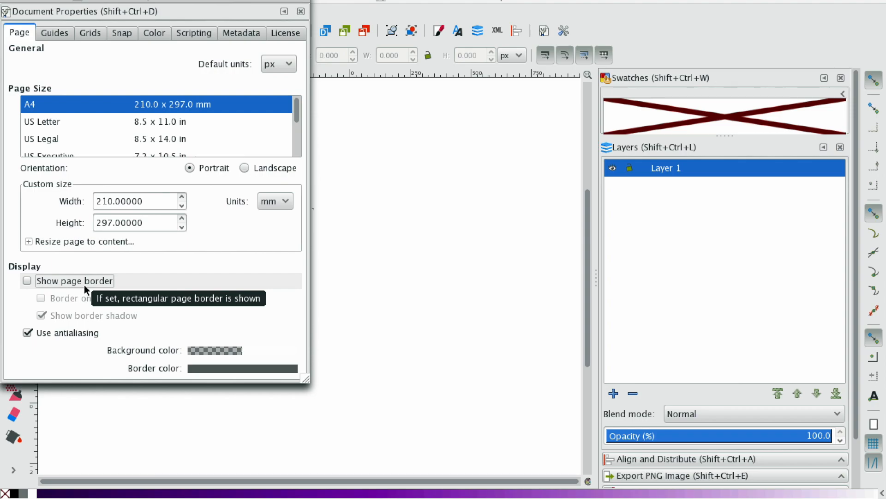
click(10, 1)
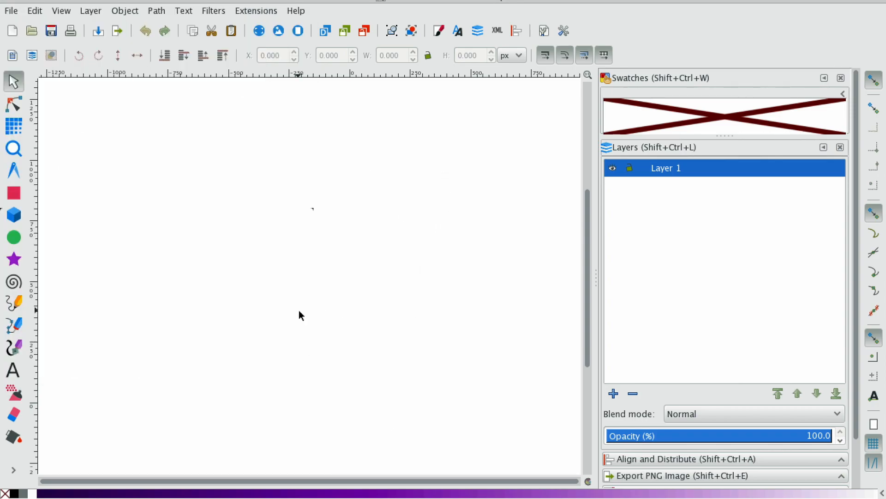
Step: Draw a large text frame across the canvas and enter the text "Hello World"
click(13, 370)
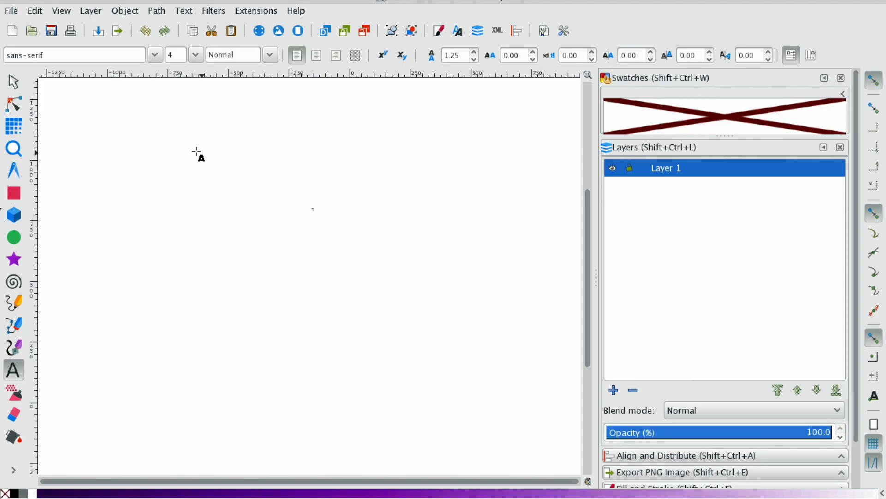
drag(214, 172, 494, 358)
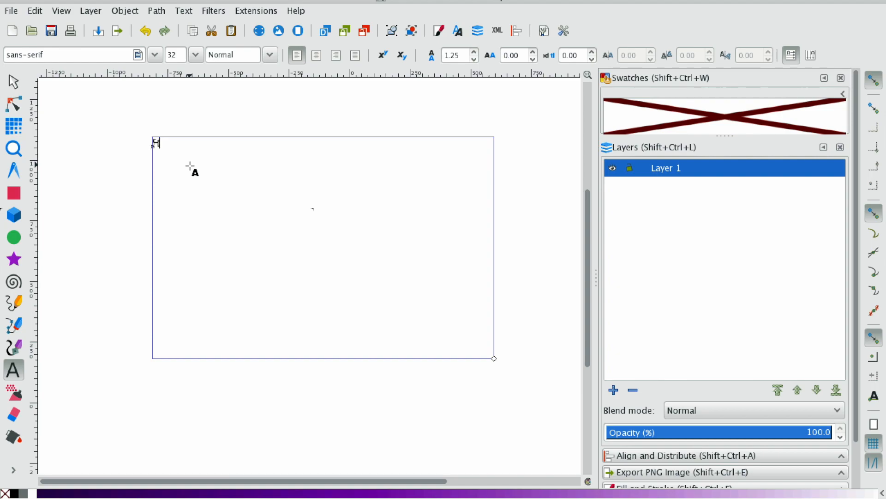
text(World)
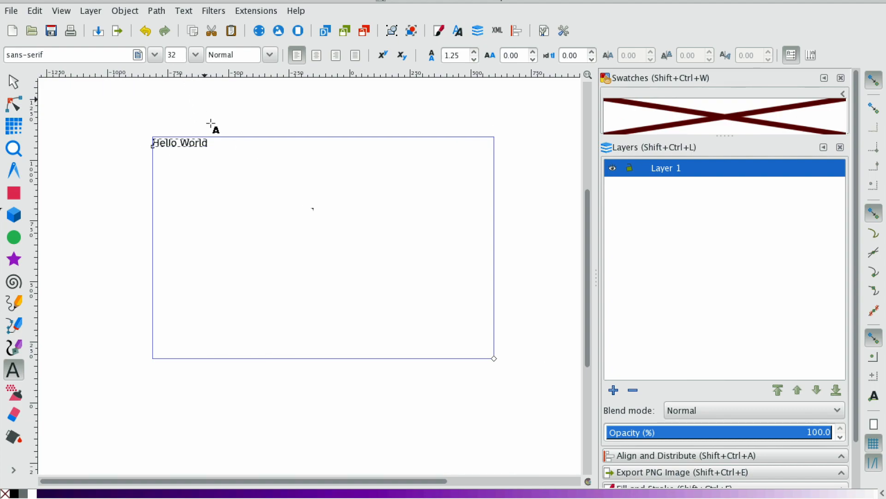
Step: Set the font size of "Hello World" to 200 and widen its text frame so both words fit on one line
triple_click(203, 142)
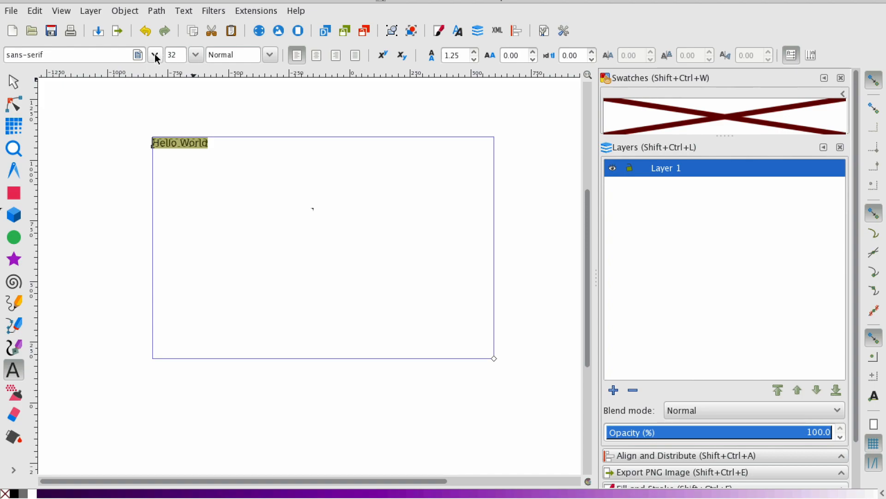
click(197, 55)
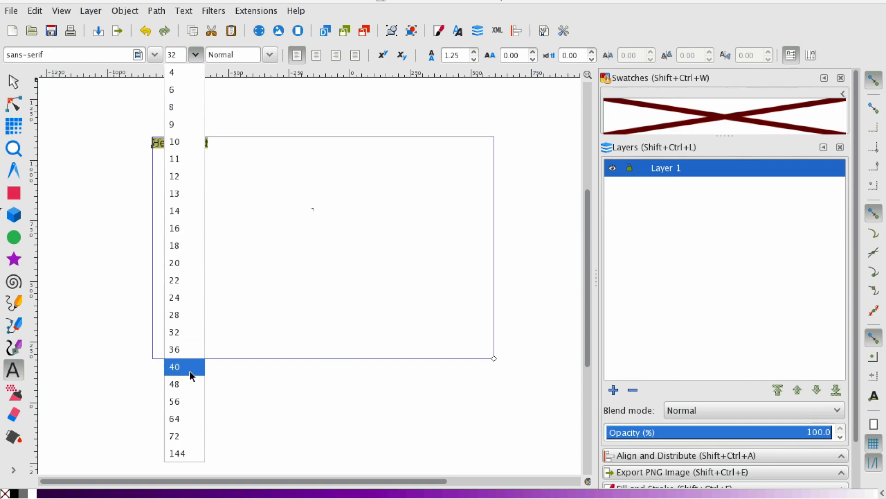
click(178, 455)
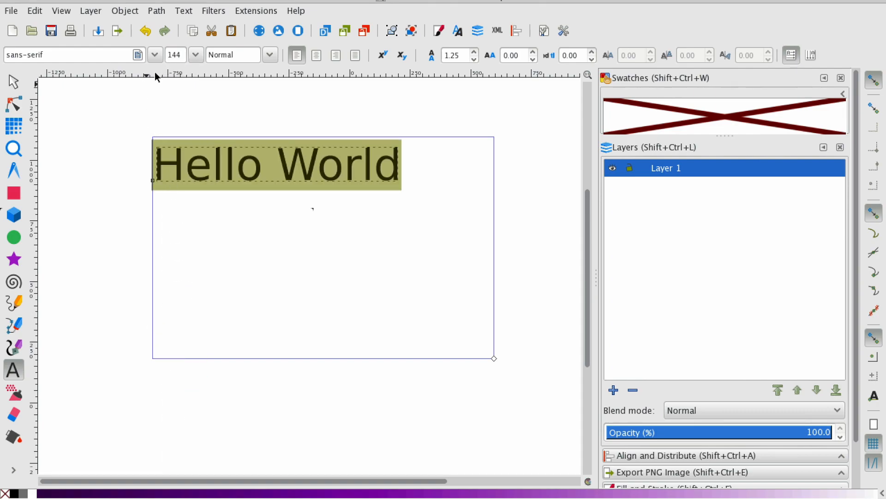
double_click(175, 56)
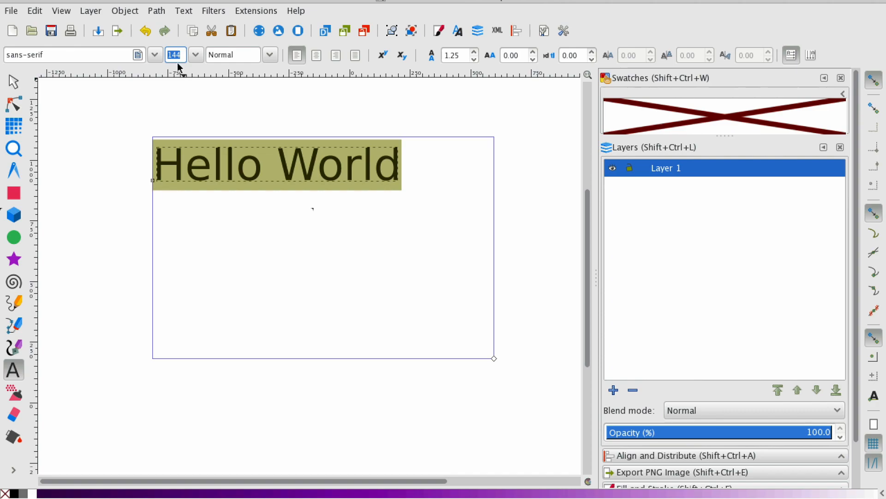
text(200)
key(Return)
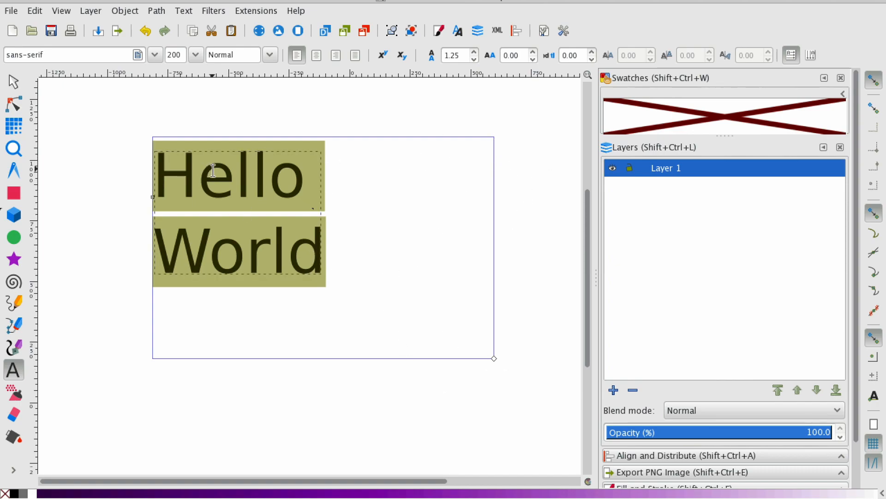
drag(495, 358, 563, 331)
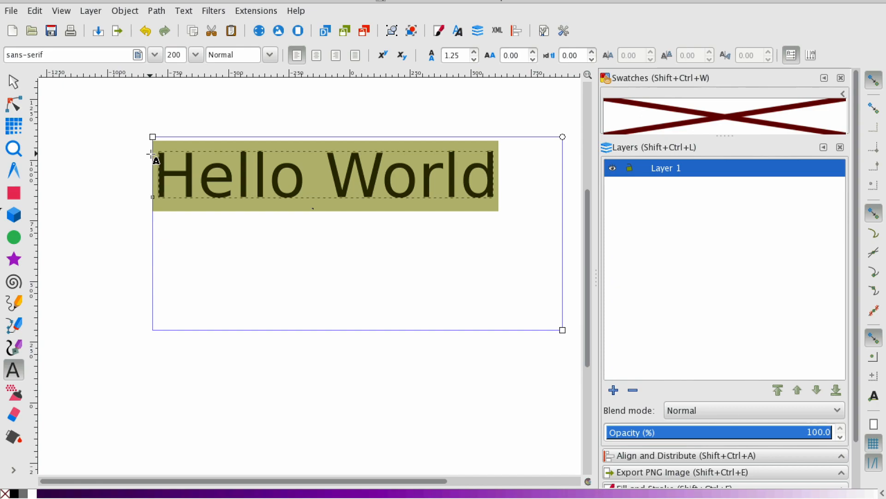
click(175, 54)
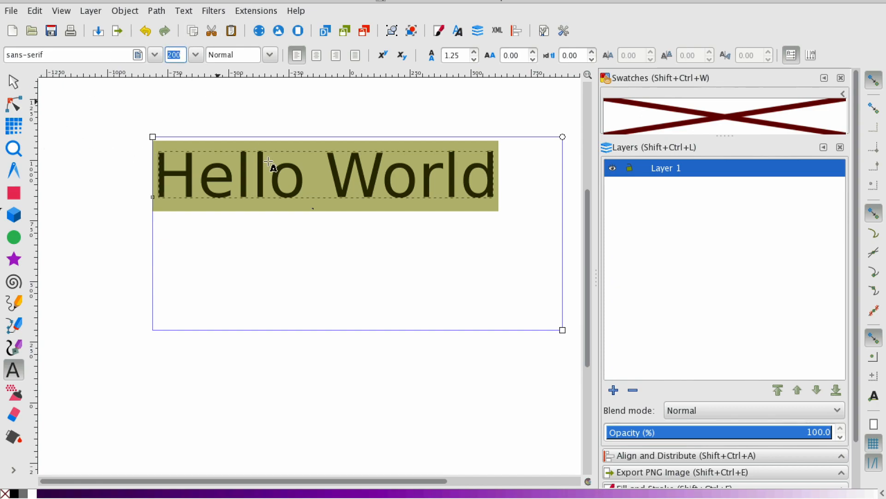
Step: Browse the available fonts and set the text's font family to Sathu
click(105, 56)
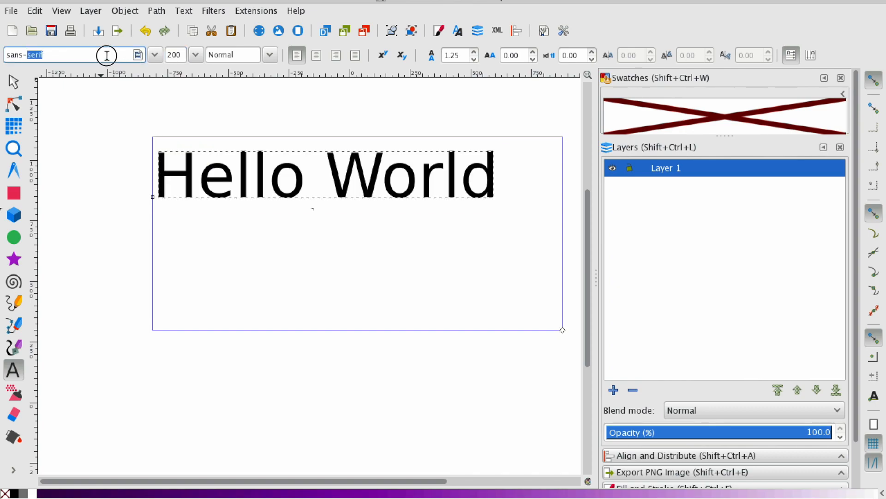
click(154, 55)
scroll(119, 225, down, 15)
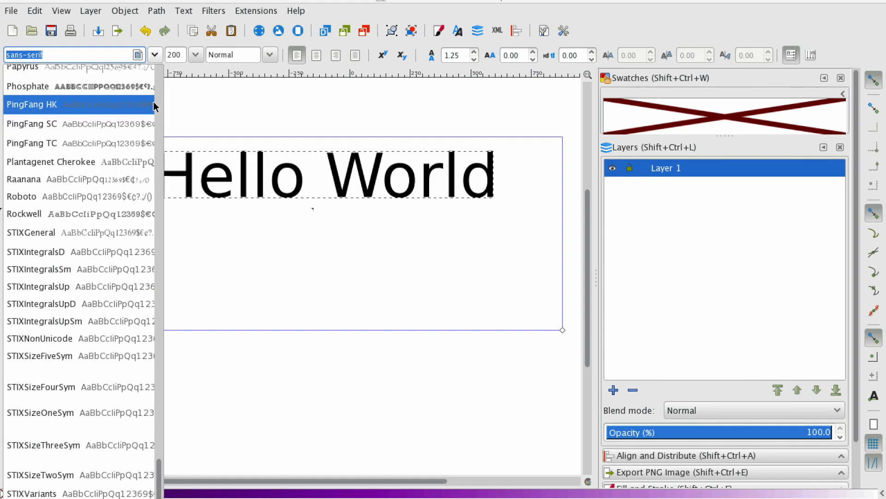
drag(158, 390, 158, 102)
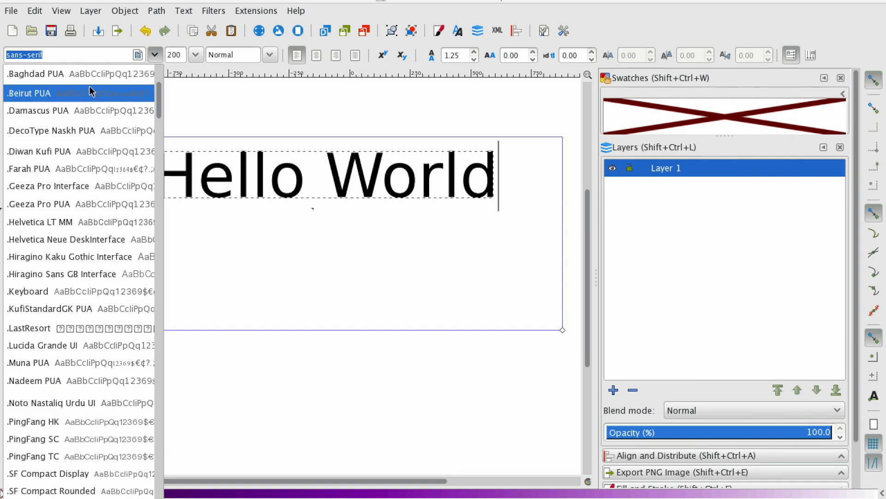
click(68, 63)
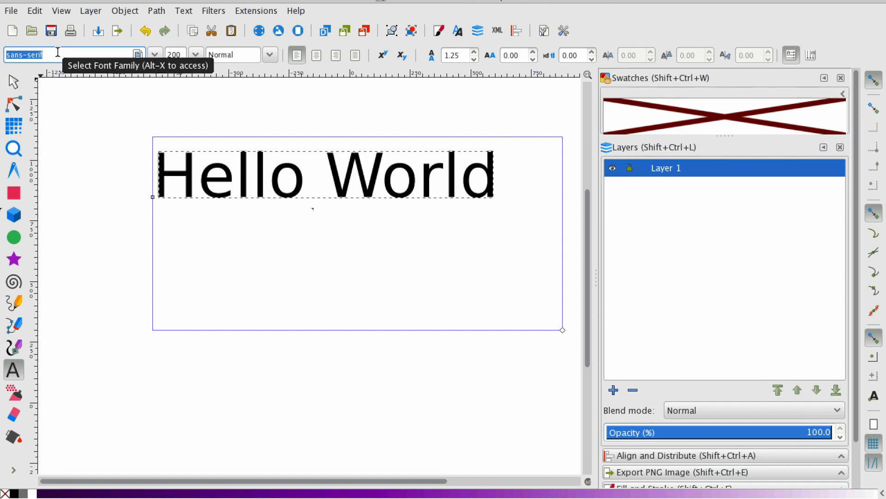
text(Sathu)
key(Return)
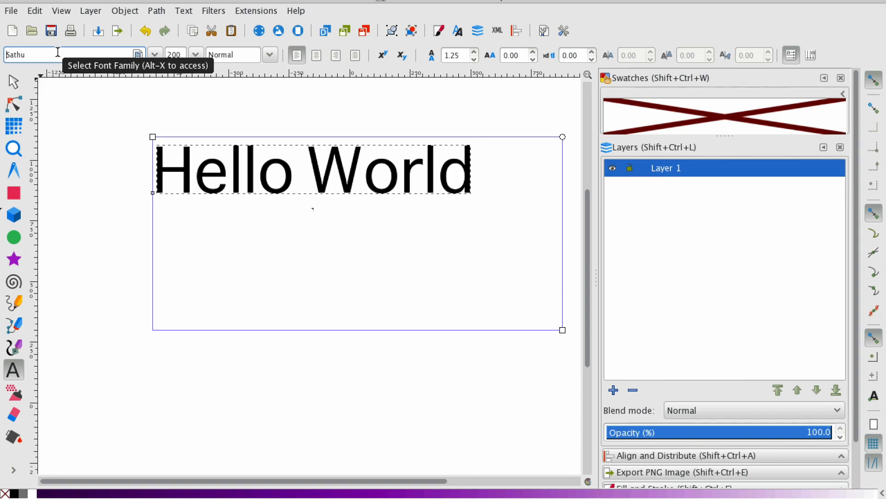
Step: Preview the fonts that follow Sathu on the text and set its font family to Sukhumvit Set
scroll(57, 52, down, 1)
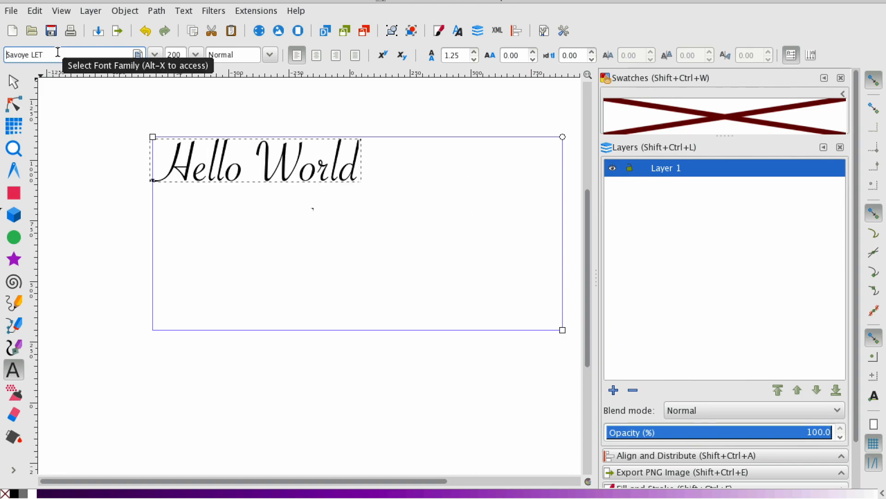
scroll(57, 52, down, 1)
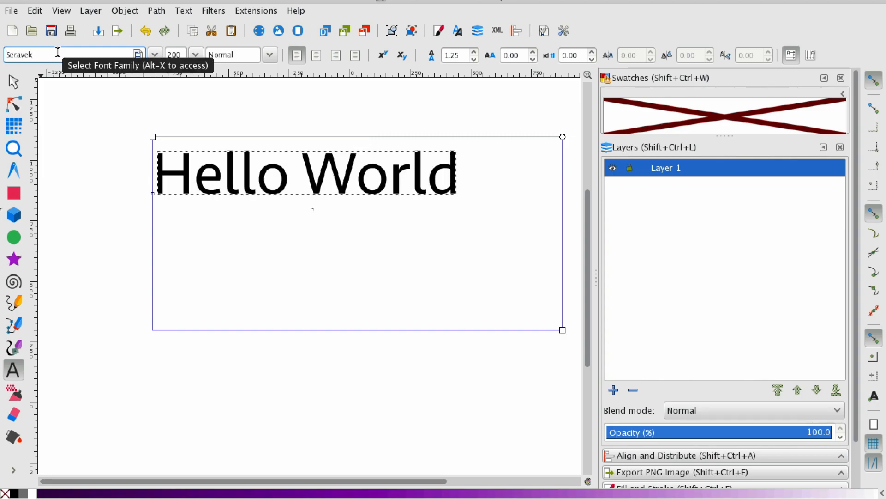
scroll(58, 52, down, 1)
scroll(58, 52, down, 1)
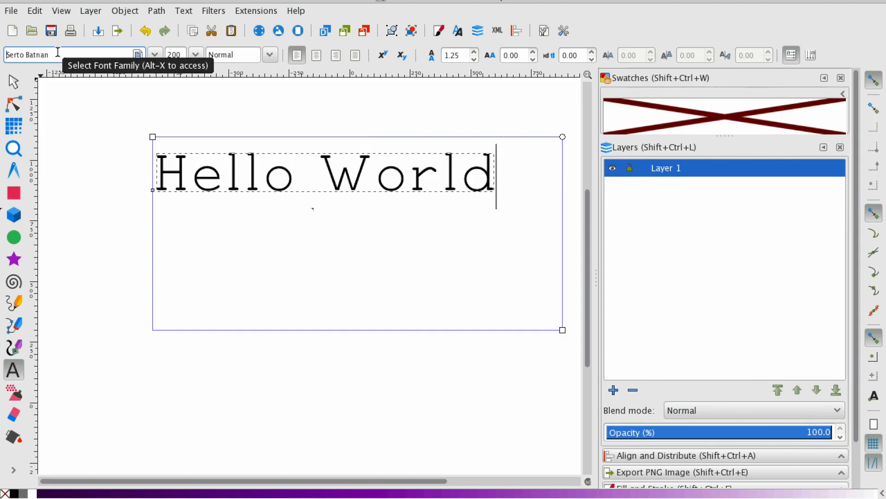
scroll(57, 52, down, 1)
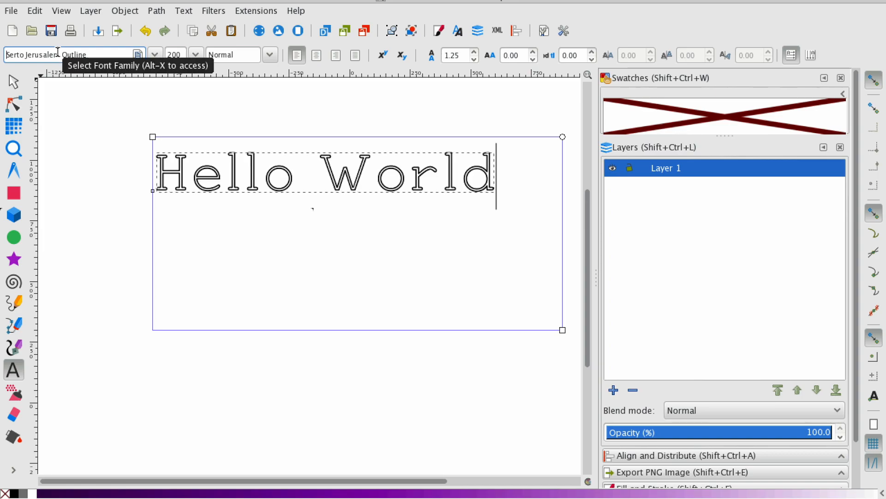
scroll(58, 51, down, 1)
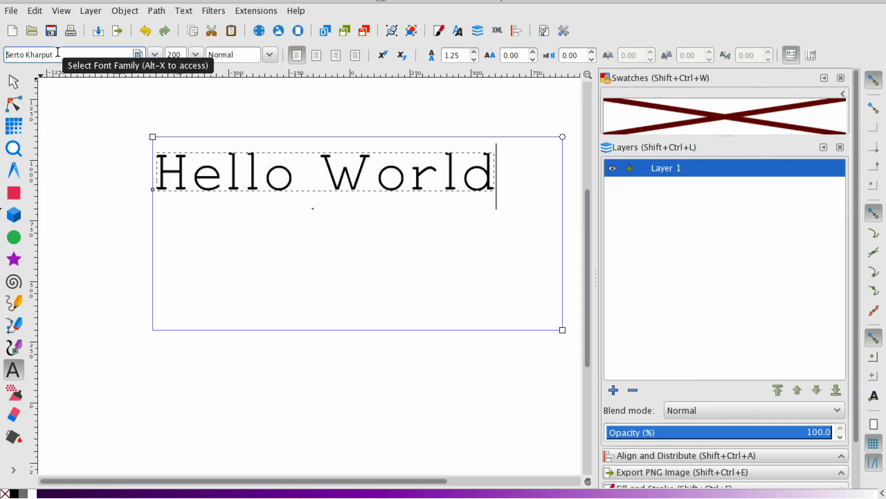
scroll(58, 52, down, 14)
click(150, 56)
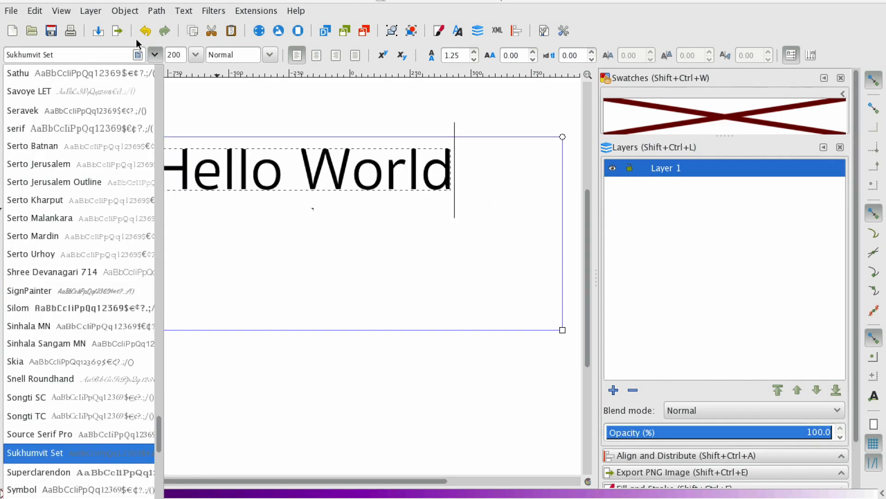
click(149, 55)
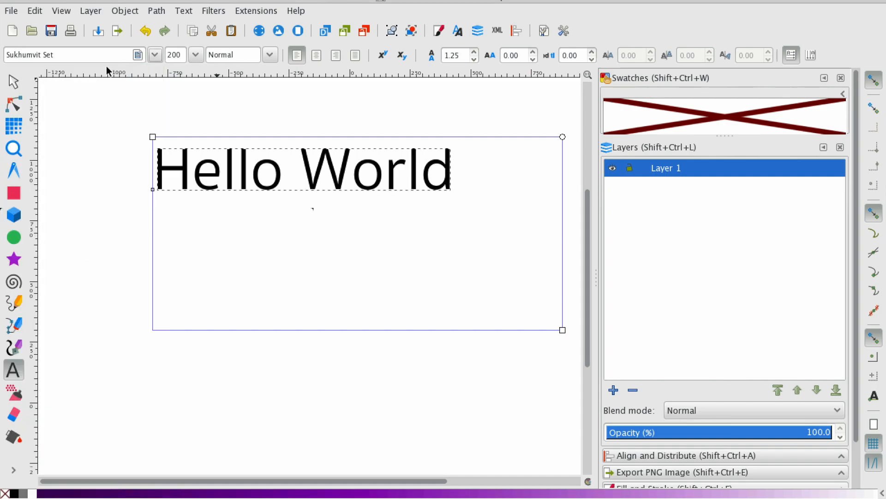
Step: Set the text's font style to Semi-Bold and try centre alignment
click(270, 56)
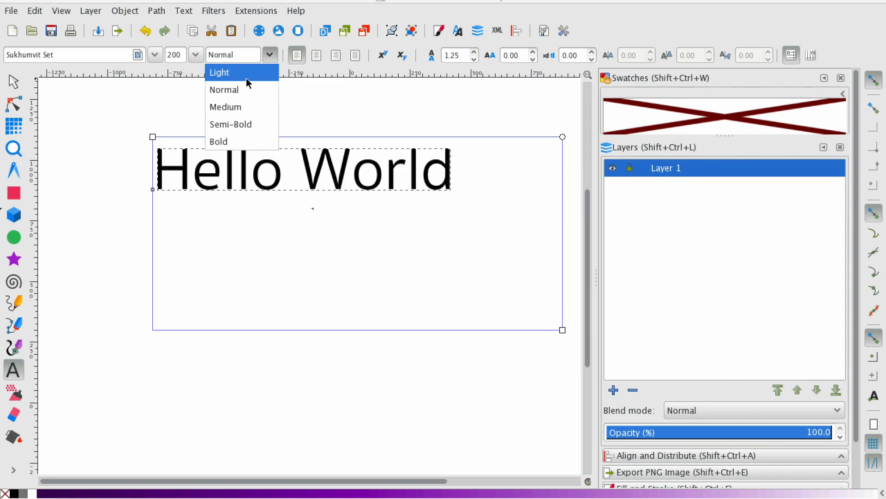
click(261, 125)
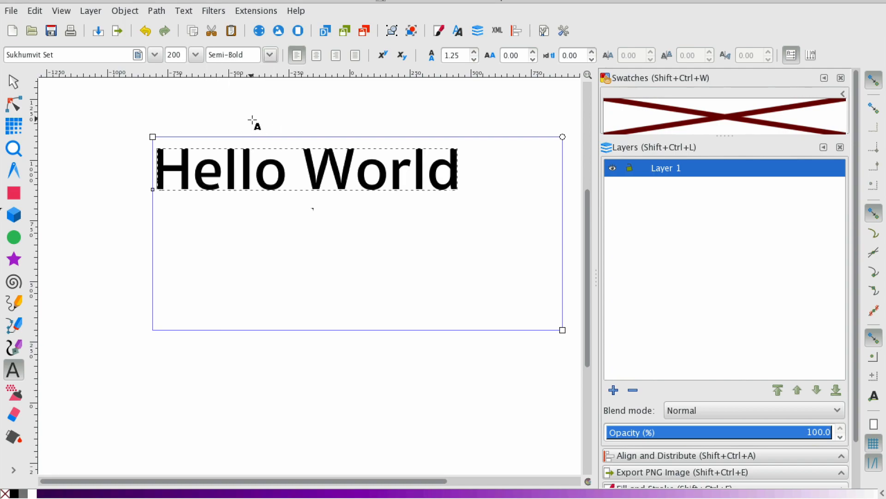
click(313, 57)
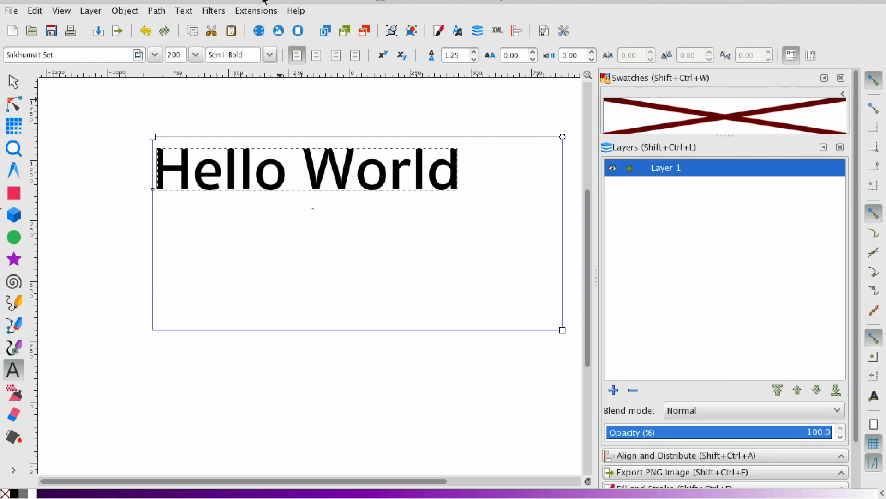
click(317, 55)
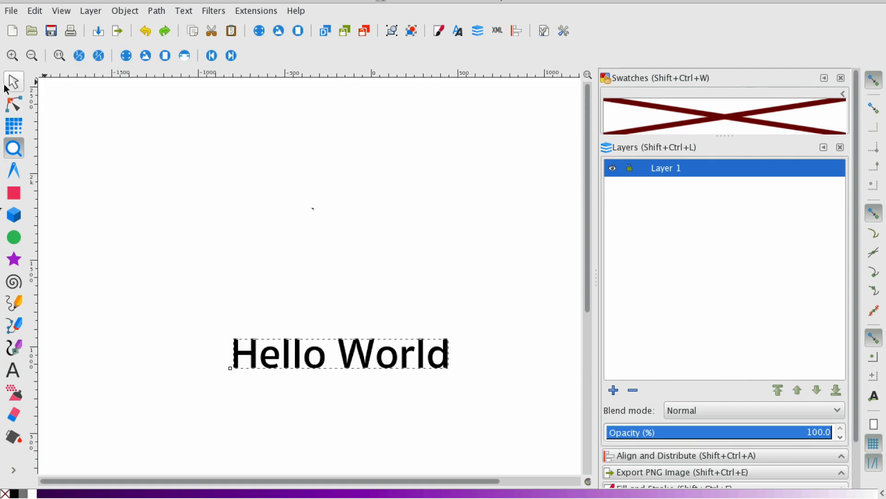
click(5, 88)
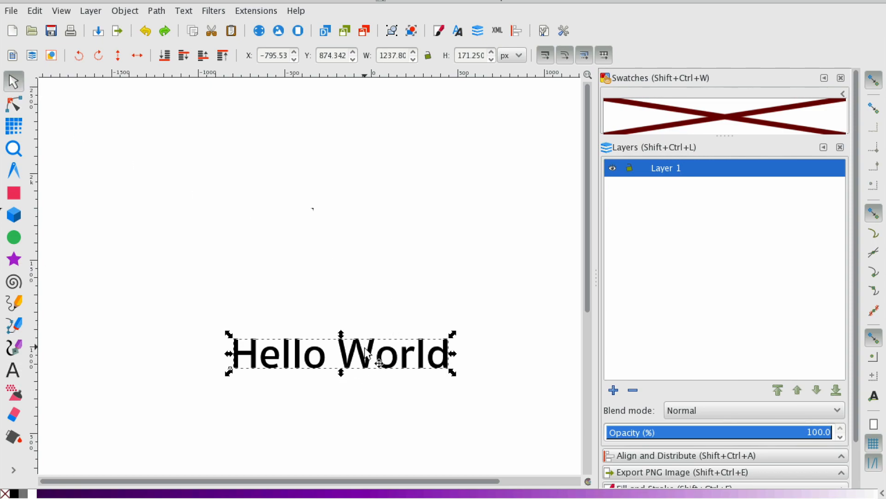
double_click(374, 360)
key(Escape)
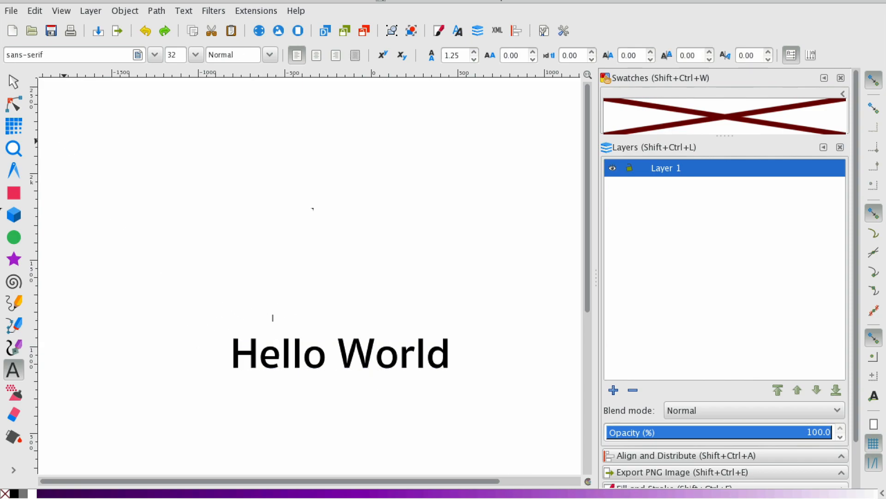
Step: Move the "Hello World" text object up and to the left on the canvas, and enlarge it to about 1546 by 214 px
click(13, 81)
click(414, 360)
drag(426, 355, 392, 171)
drag(437, 368, 405, 256)
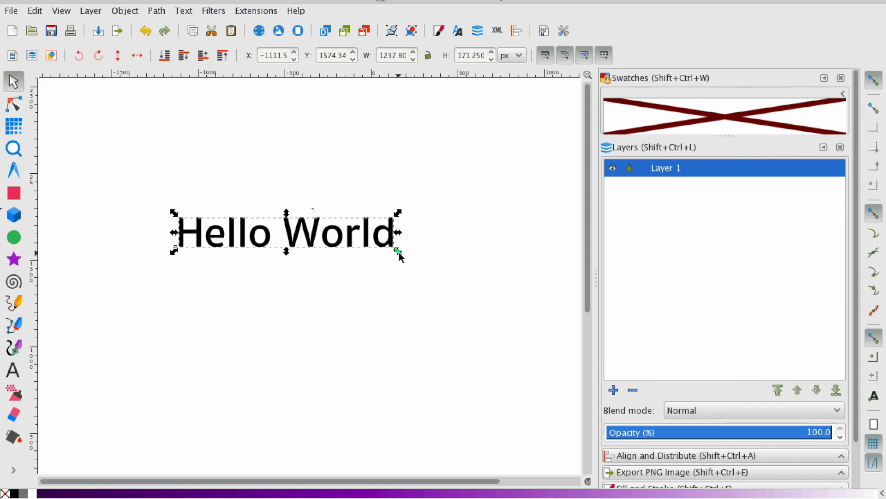
drag(402, 257, 452, 296)
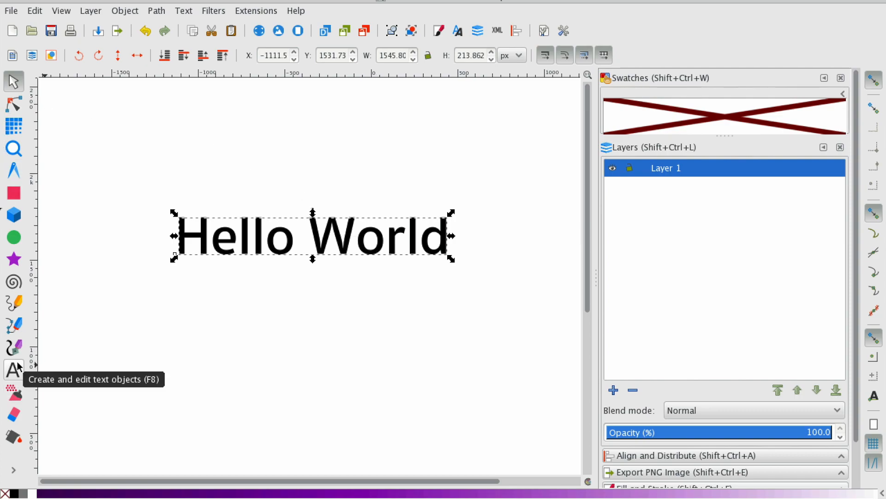
click(244, 229)
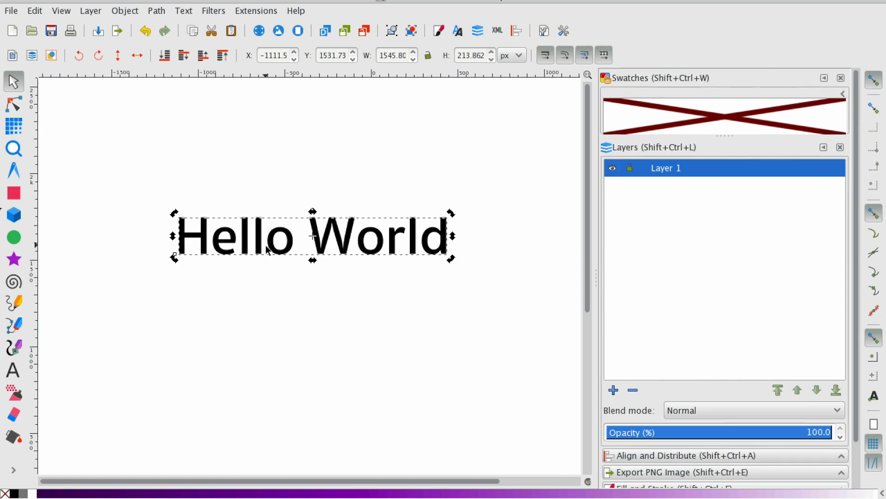
click(19, 374)
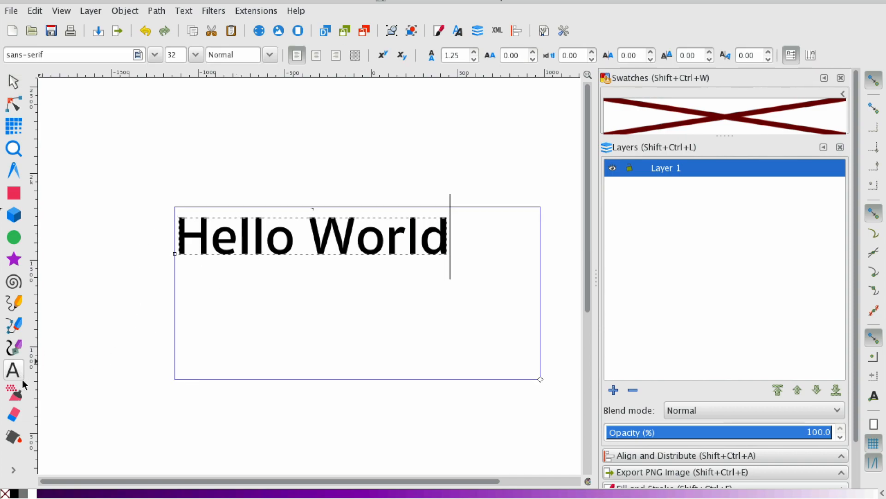
double_click(402, 252)
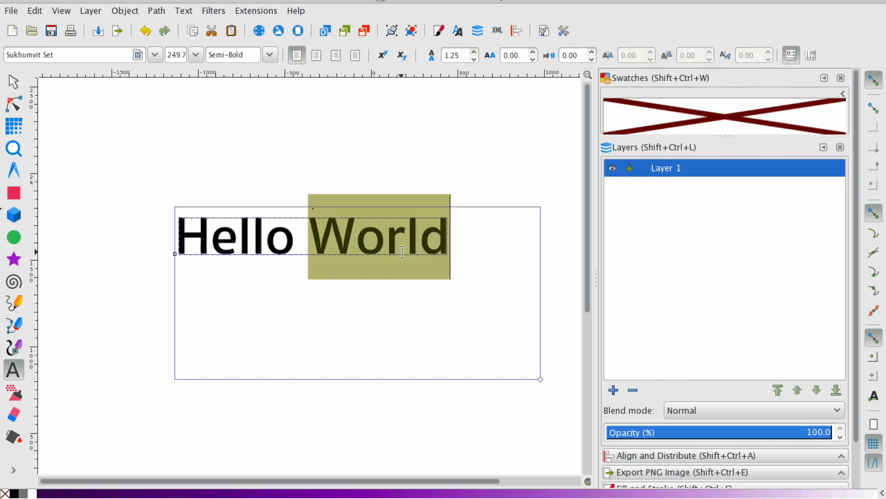
click(14, 77)
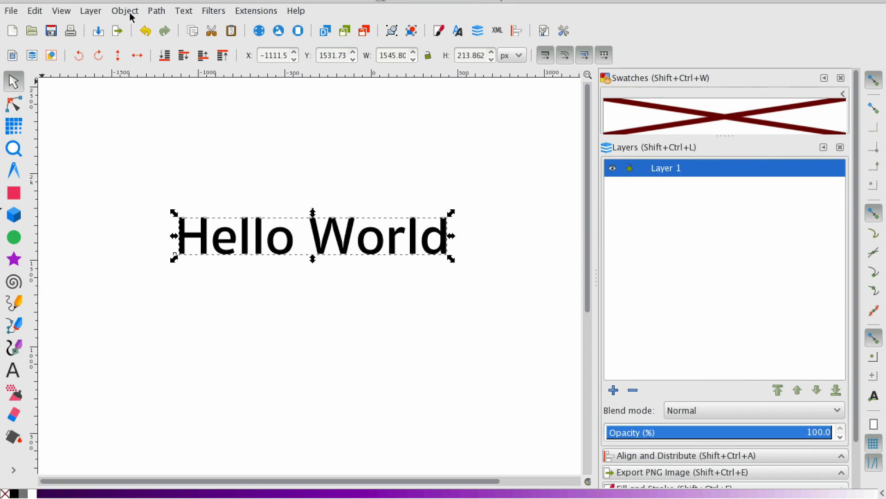
Step: Try the superscript and subscript options in an empty text frame
click(13, 369)
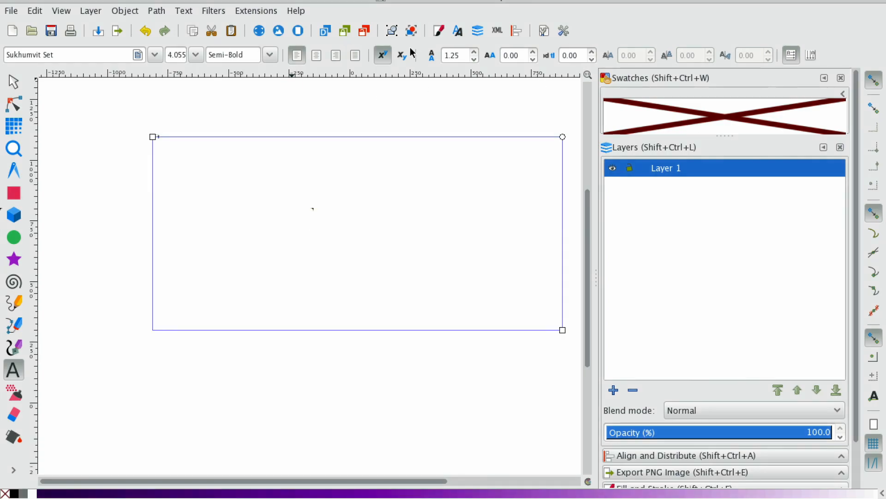
click(388, 59)
click(403, 59)
click(403, 60)
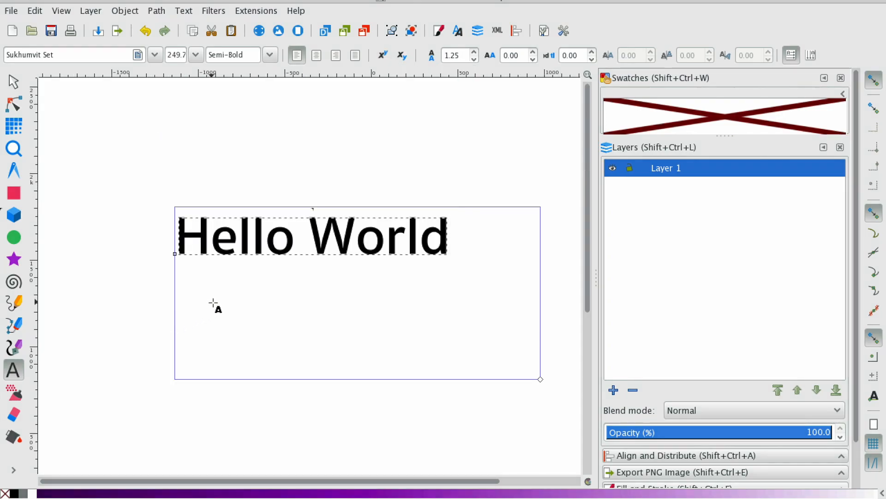
Step: Append a "2" to the end of "Hello World" and format it as superscript
text(2)
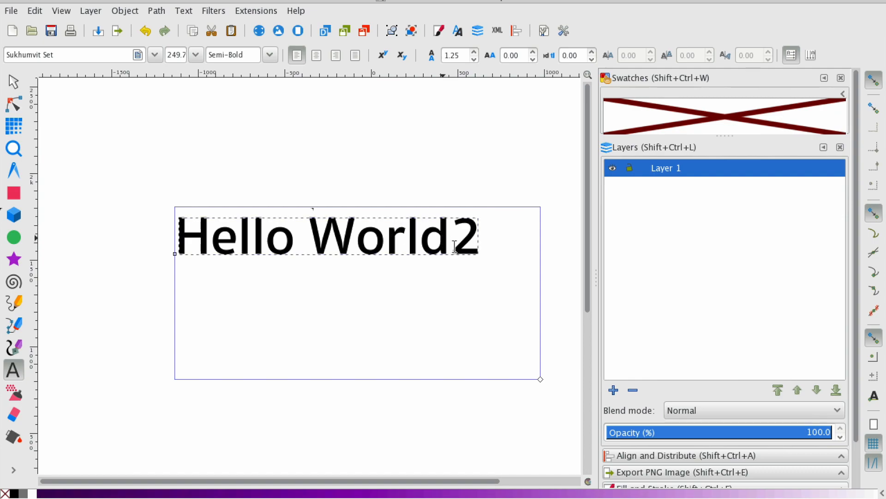
drag(453, 236, 478, 245)
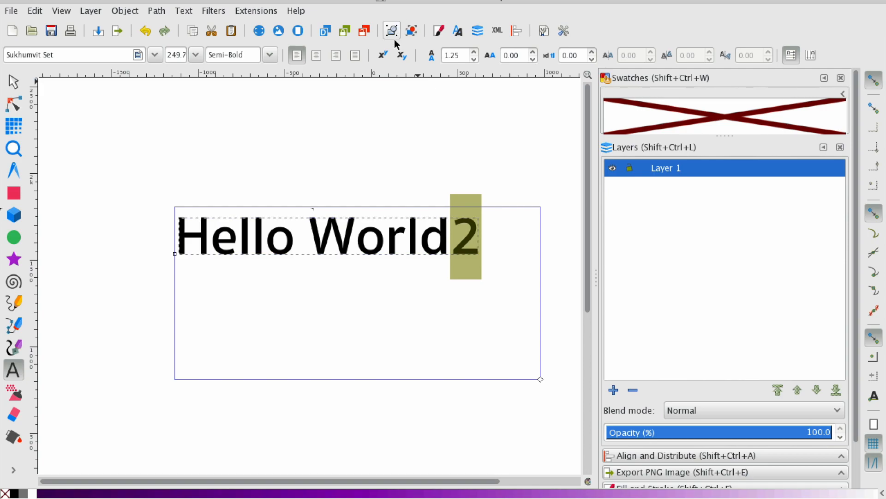
click(383, 56)
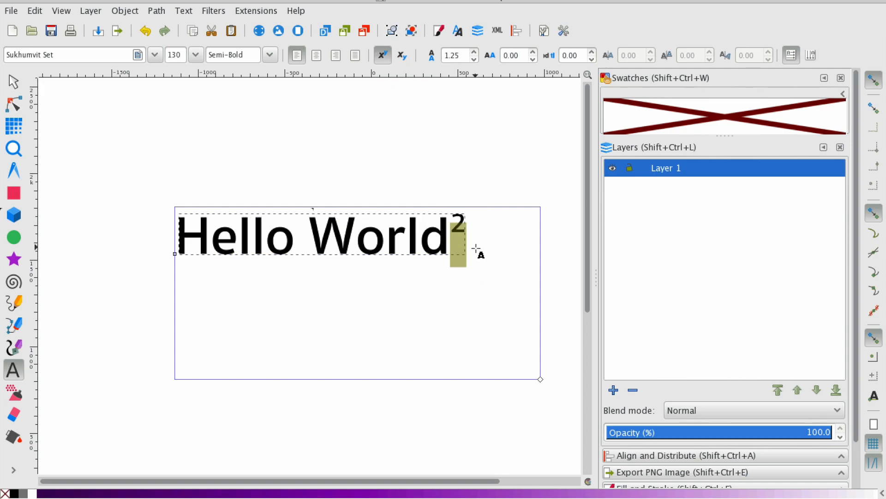
click(13, 82)
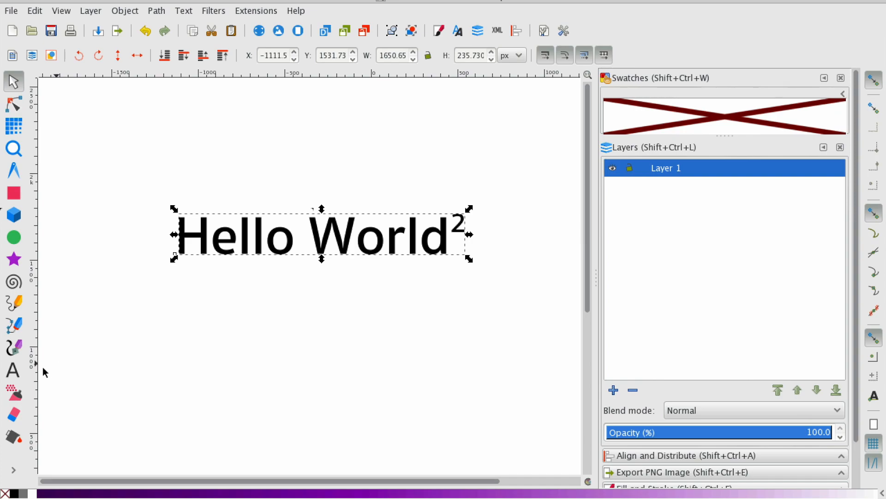
Step: Delete the superscript 2 after "Hello World" and add a second line reading "dfdfdfd"
click(13, 369)
click(308, 235)
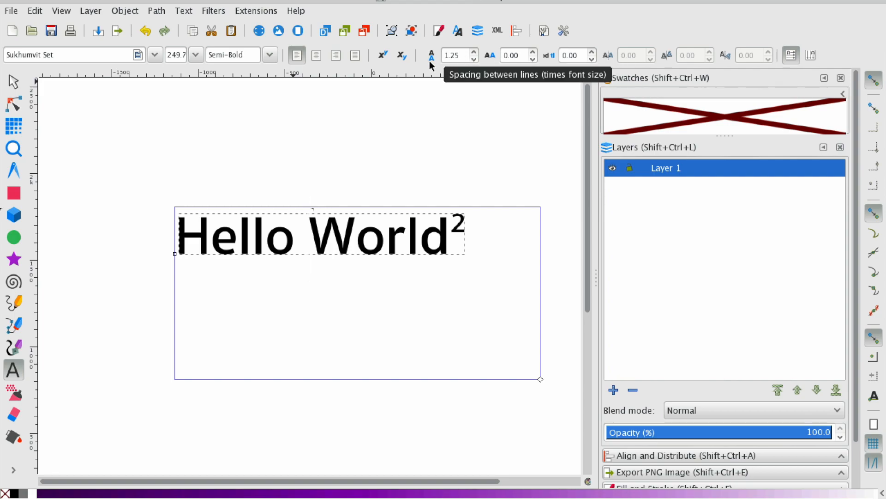
click(507, 238)
click(454, 238)
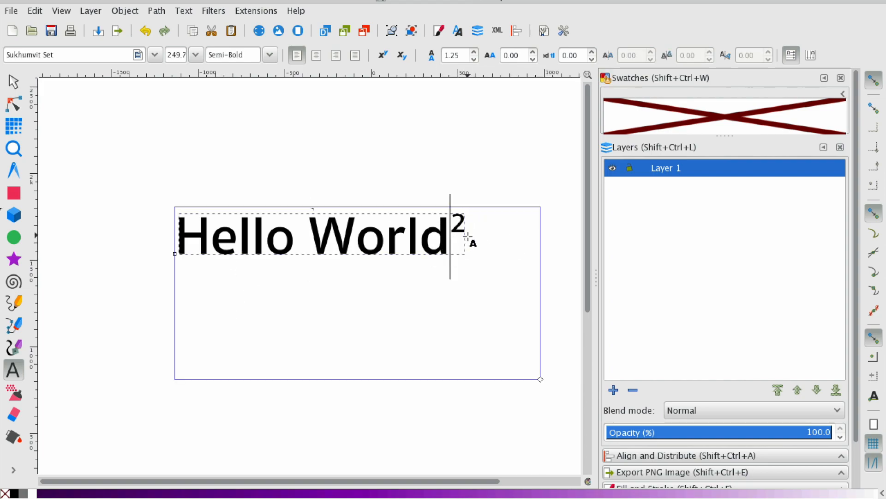
click(467, 236)
key(BackSpace)
key(Return)
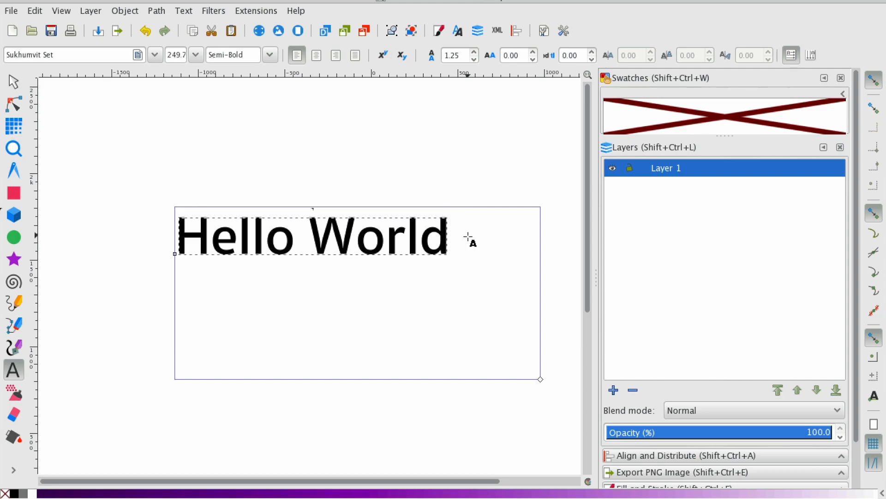
text(dfdfdfd)
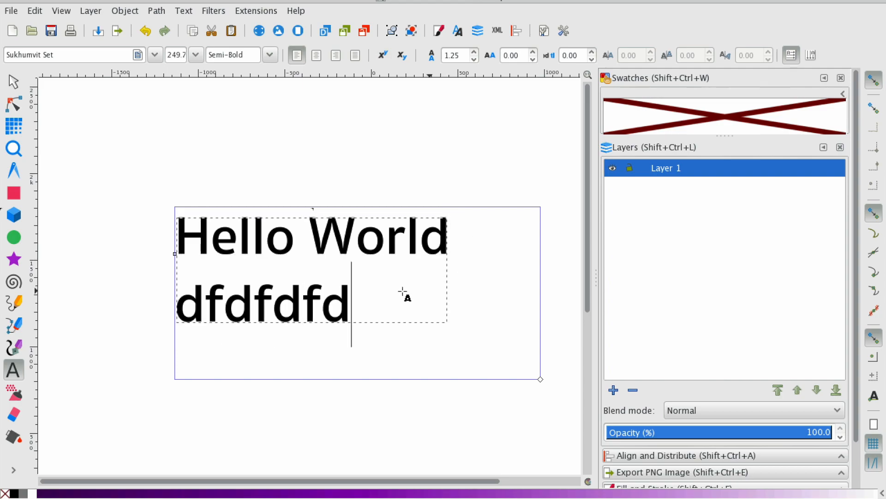
Step: Select the text from "llo World" through "dfdfdfd" and increase the spacing between the lines
drag(353, 300, 158, 228)
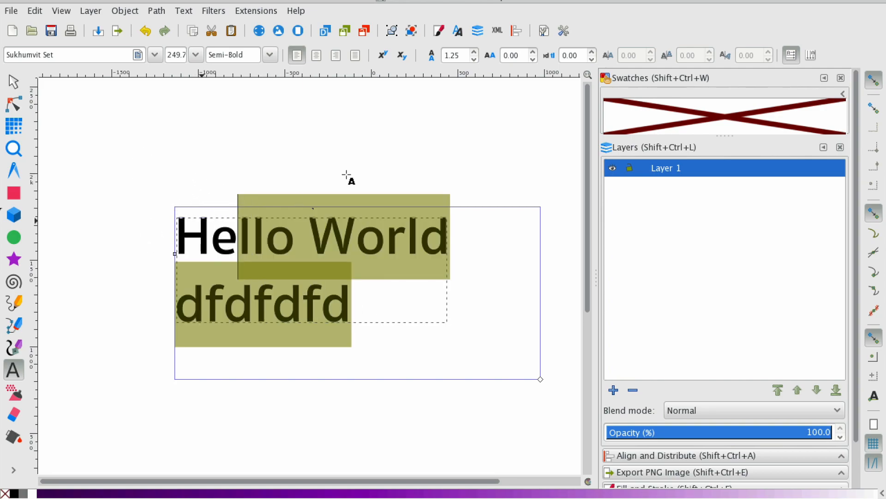
click(479, 53)
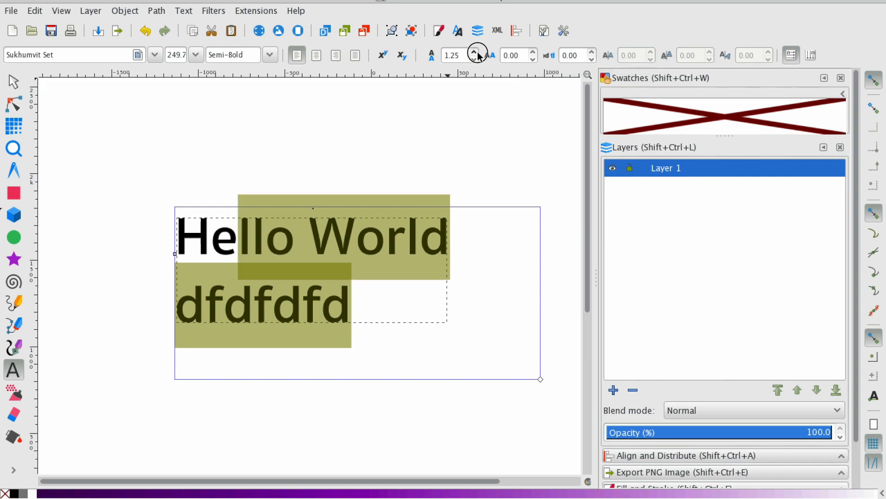
click(479, 54)
click(478, 53)
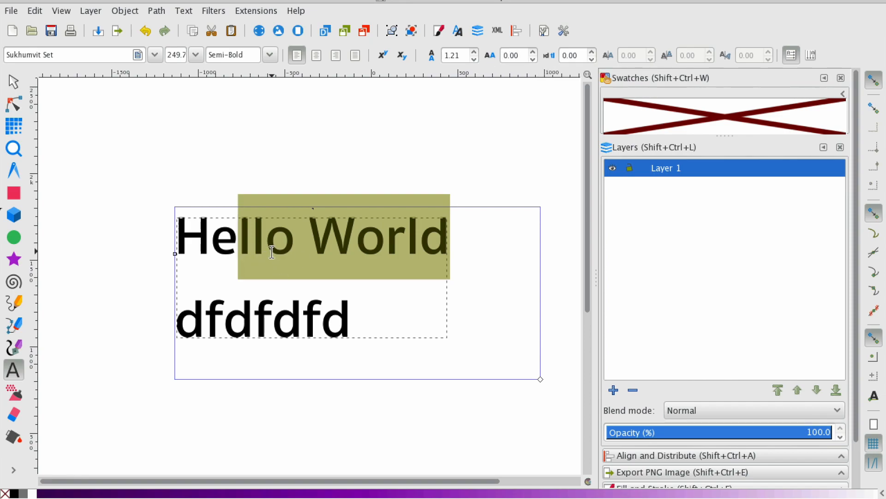
Step: Try a letter spacing of 0.04 on the word "World"
click(528, 54)
click(532, 53)
click(532, 53)
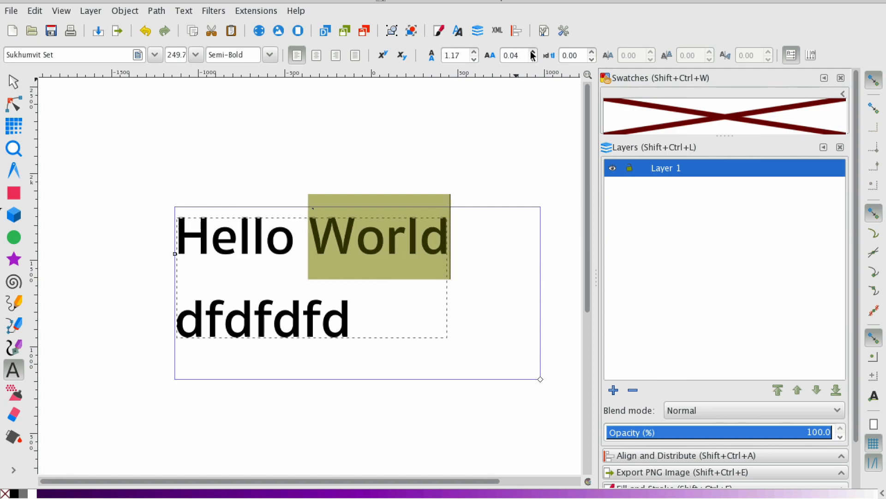
click(532, 53)
click(383, 247)
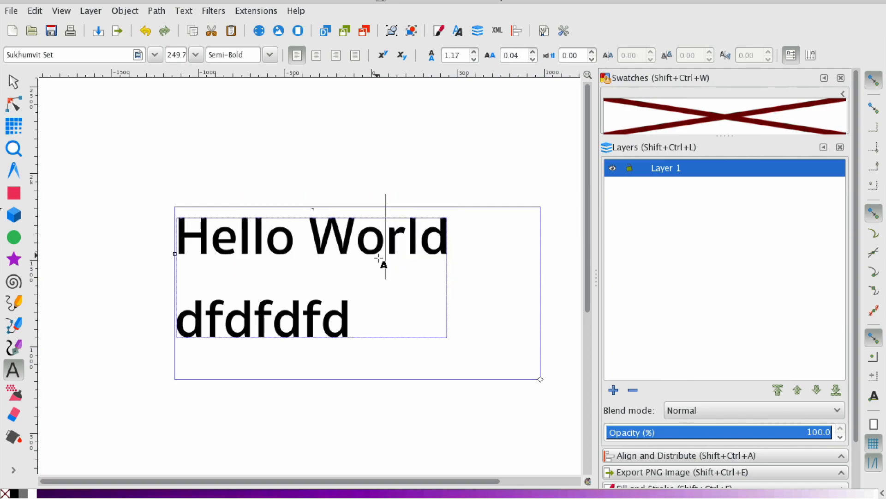
Step: Place the text cursor inside the word "World" and set the letter spacing to -0.02
click(372, 242)
click(391, 245)
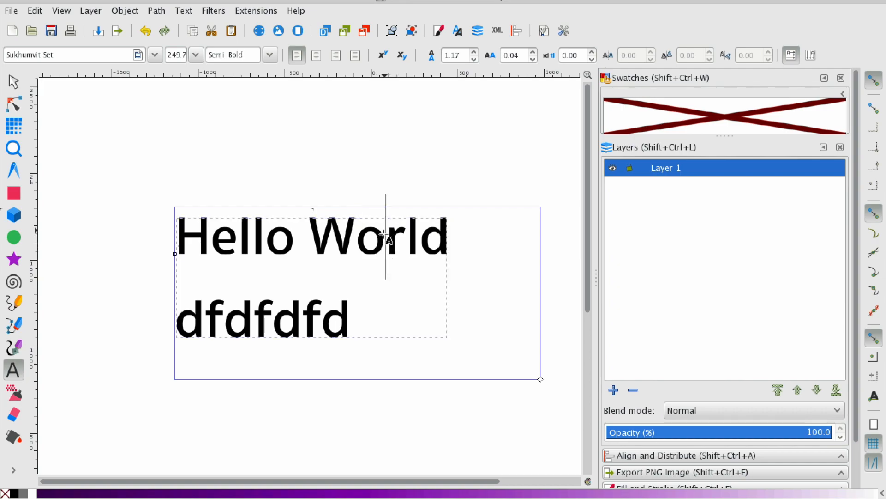
click(534, 59)
click(534, 59)
click(533, 59)
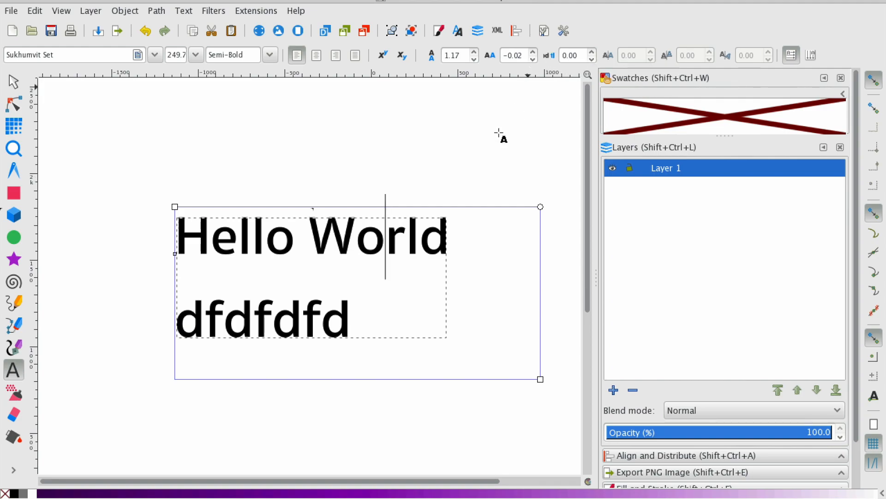
Step: Place the text cursor before the "o" of "World" and set the word spacing to -0.02
key(Left)
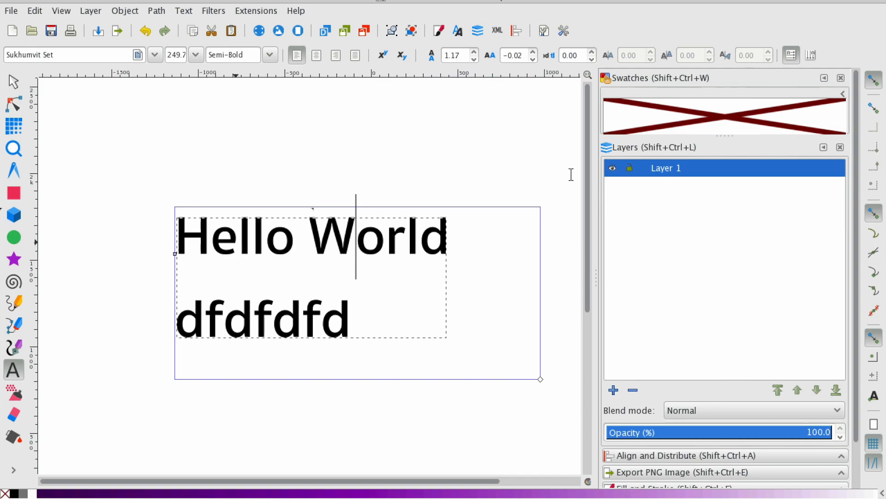
double_click(592, 60)
Step: Move the space between "Hello" and "World" to after the W and set its word spacing to 0.02
drag(310, 248, 292, 243)
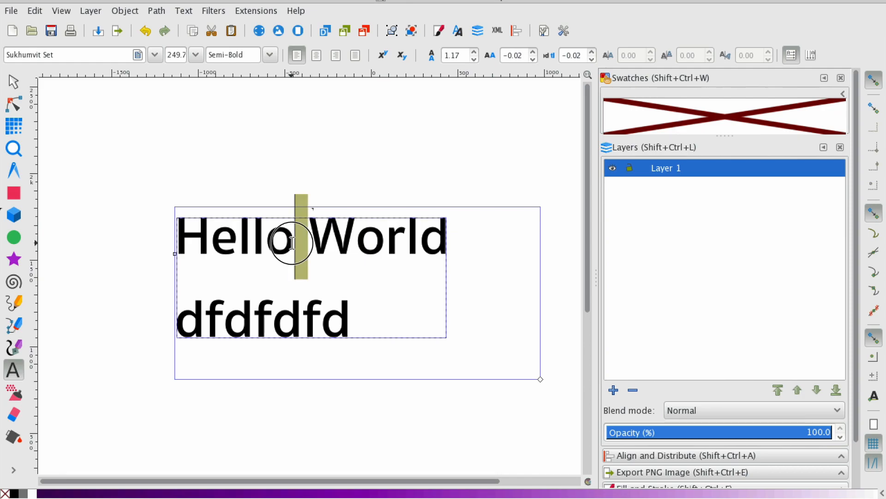
drag(297, 239, 337, 236)
click(592, 51)
click(592, 52)
click(435, 255)
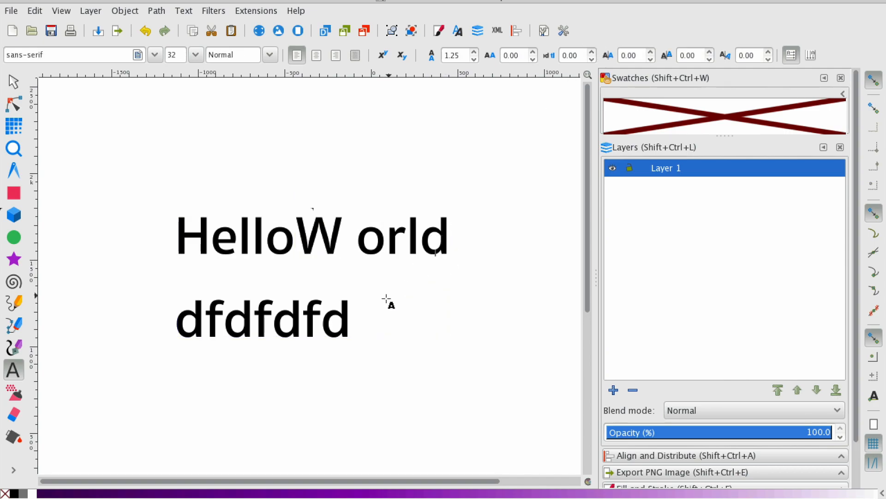
Step: Examine the line, letter and word spacing values at different characters and selections in both text lines
click(309, 236)
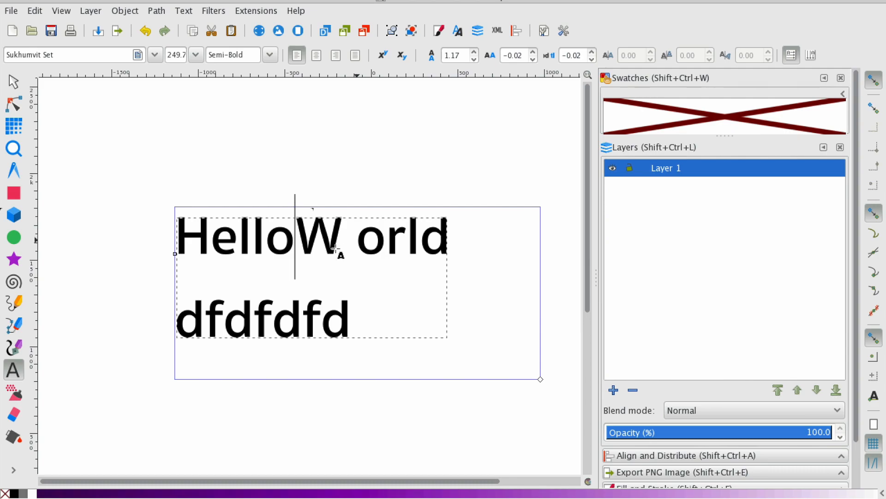
drag(306, 244, 405, 234)
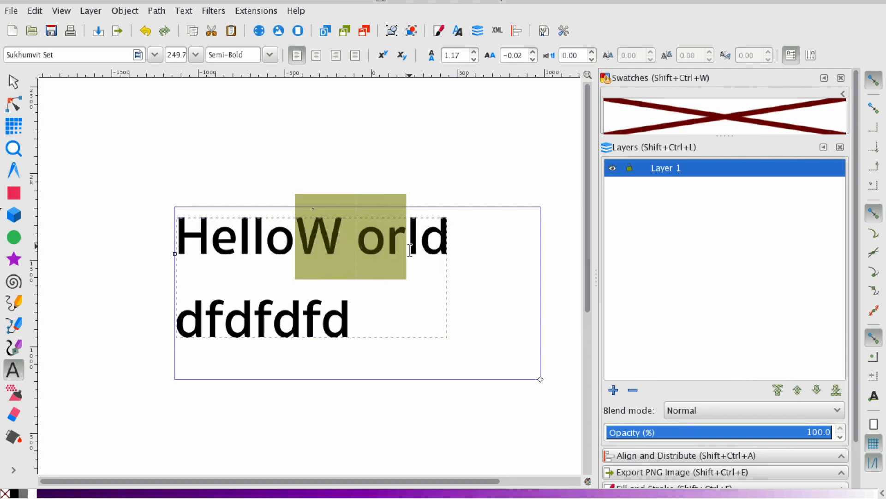
click(408, 263)
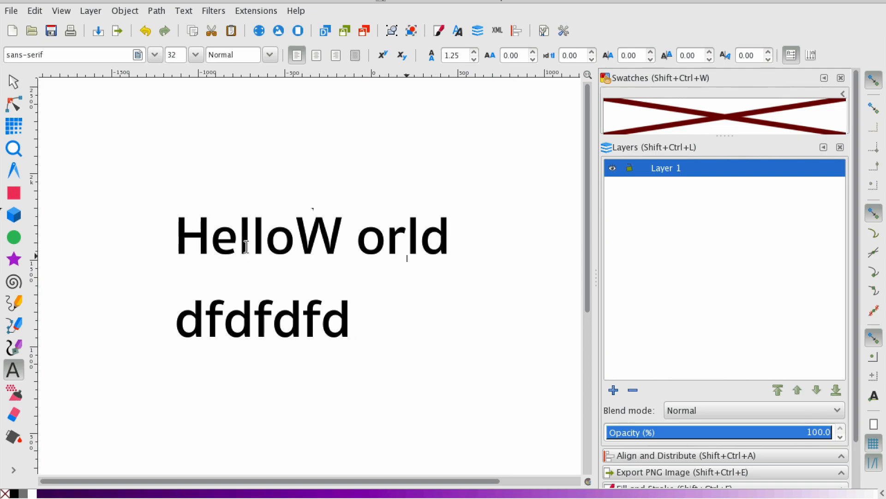
drag(178, 236, 277, 238)
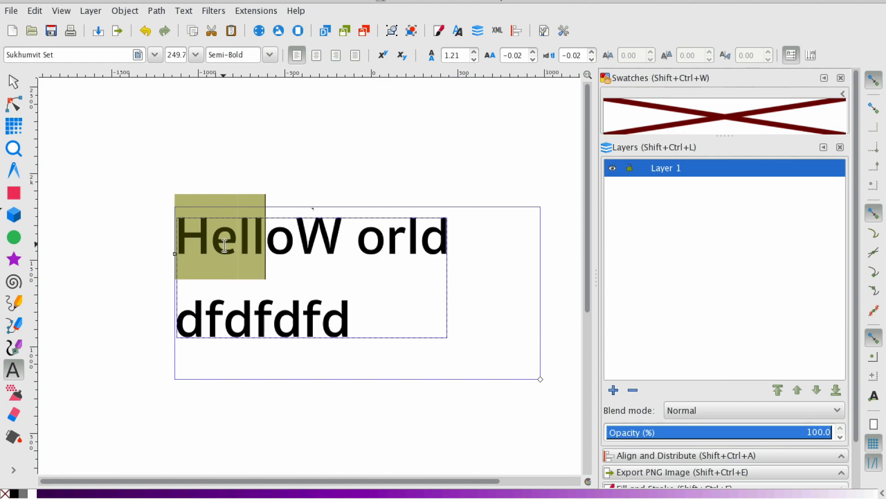
click(380, 235)
click(238, 238)
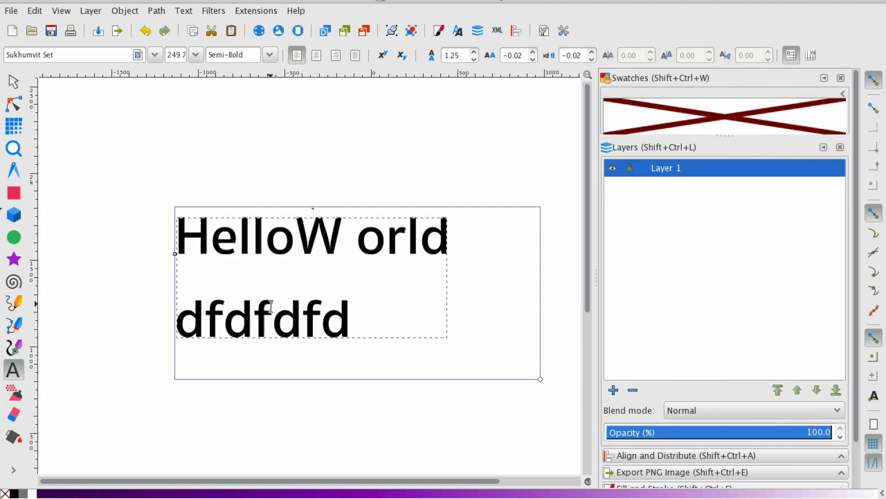
double_click(284, 252)
click(284, 253)
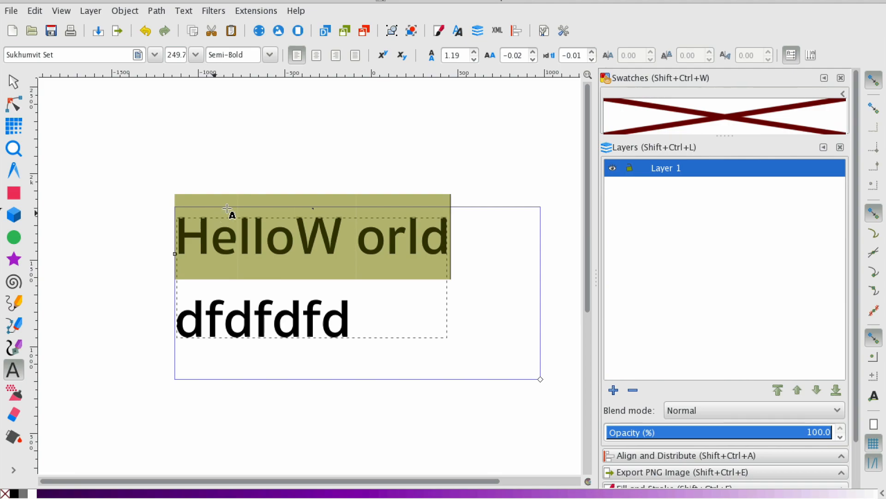
click(386, 244)
click(323, 318)
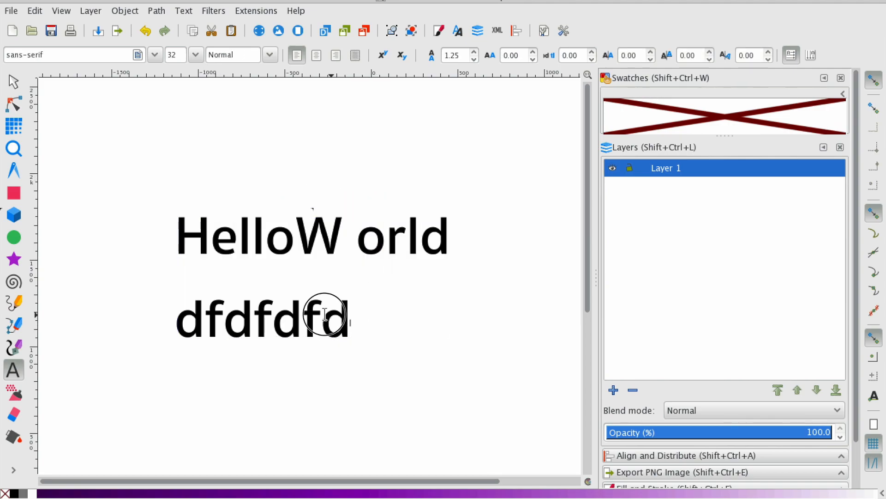
double_click(309, 208)
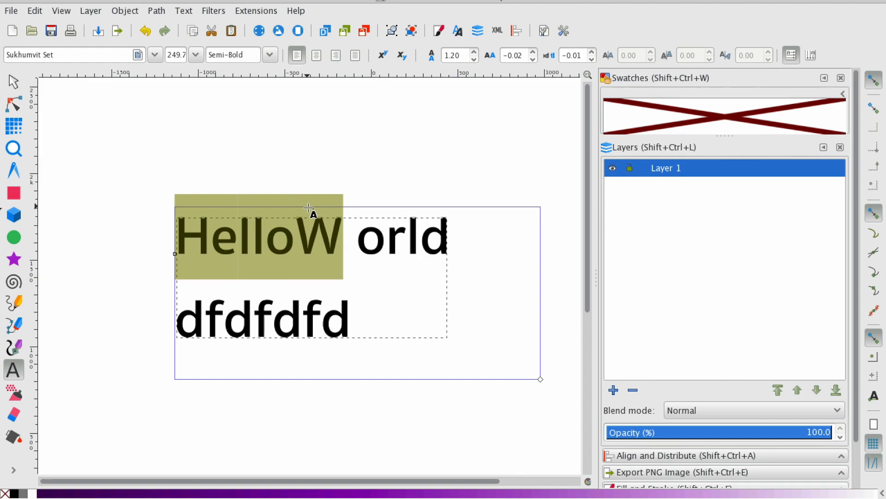
key(Right)
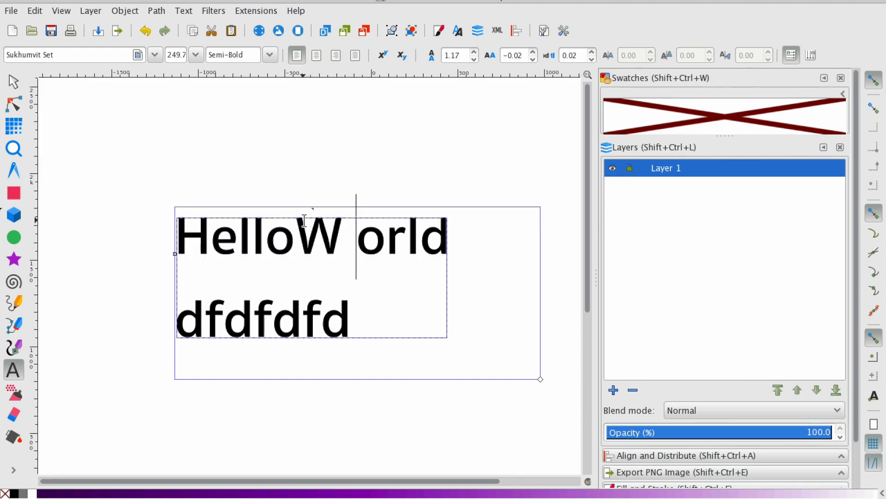
click(316, 234)
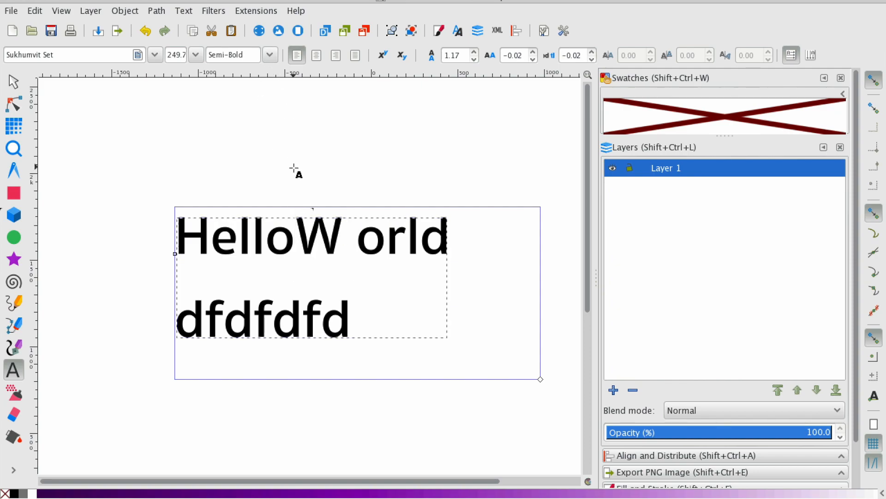
click(311, 263)
click(330, 300)
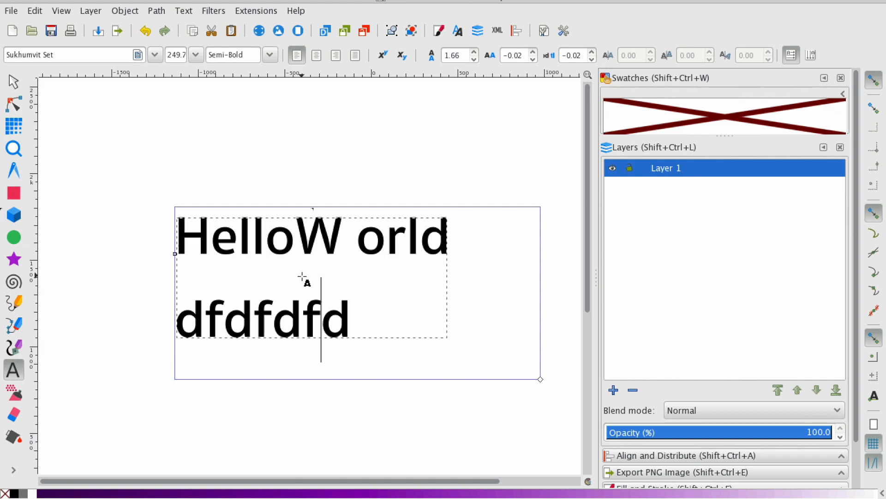